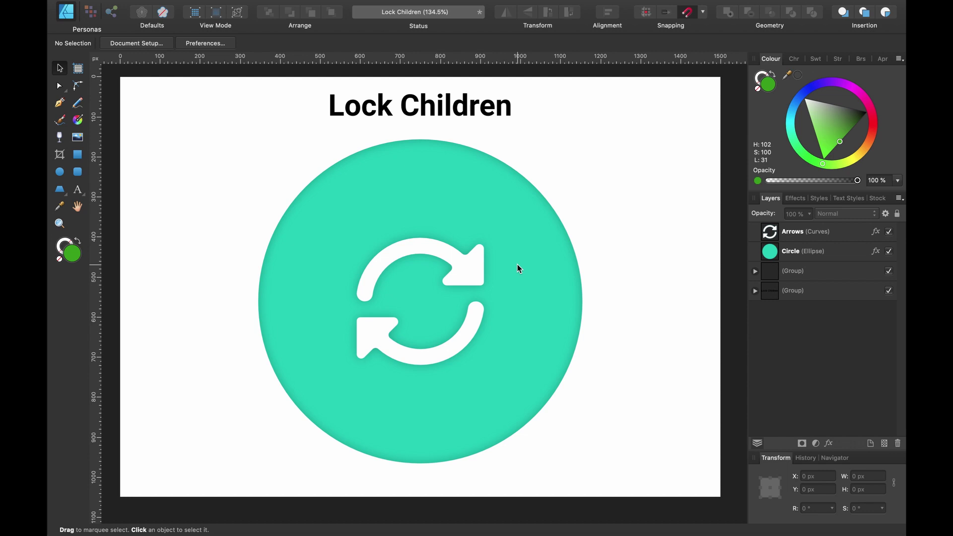
Select the white arrows icon inside the green circle
{"action": "left_click", "coordinate": [493, 214]}
{"action": "left_click", "coordinate": [465, 259]}
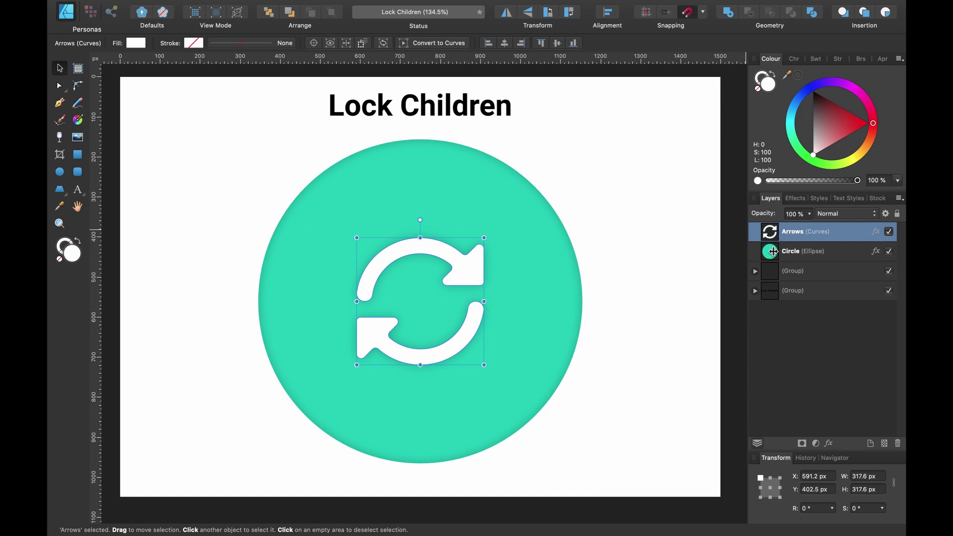
Nest the Arrows layer inside the Circle layer in the Layers panel
{"action": "left_click_drag", "start_coordinate": [793, 231], "coordinate": [812, 254]}
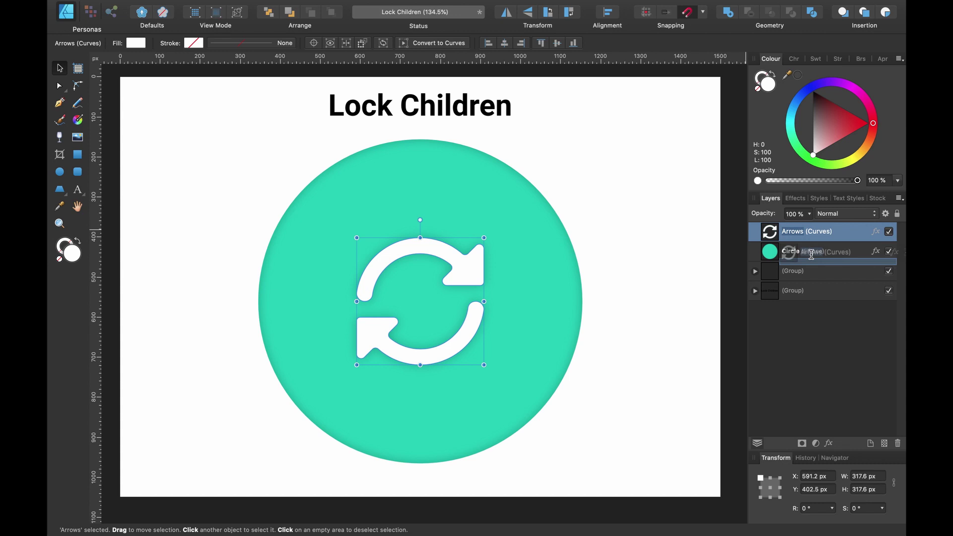
{"action": "left_click_drag", "start_coordinate": [811, 255], "coordinate": [813, 254]}
{"action": "left_click", "coordinate": [812, 236]}
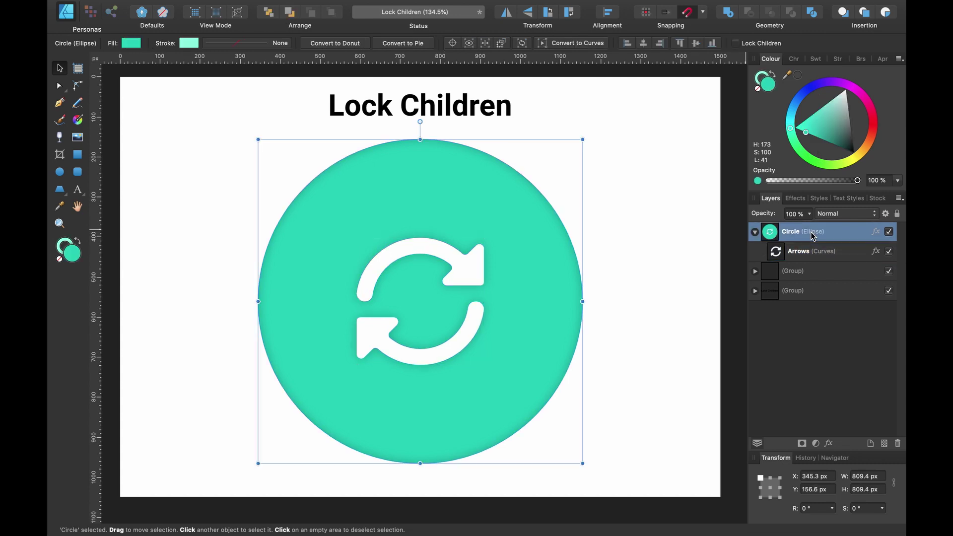
{"action": "left_click", "coordinate": [797, 249]}
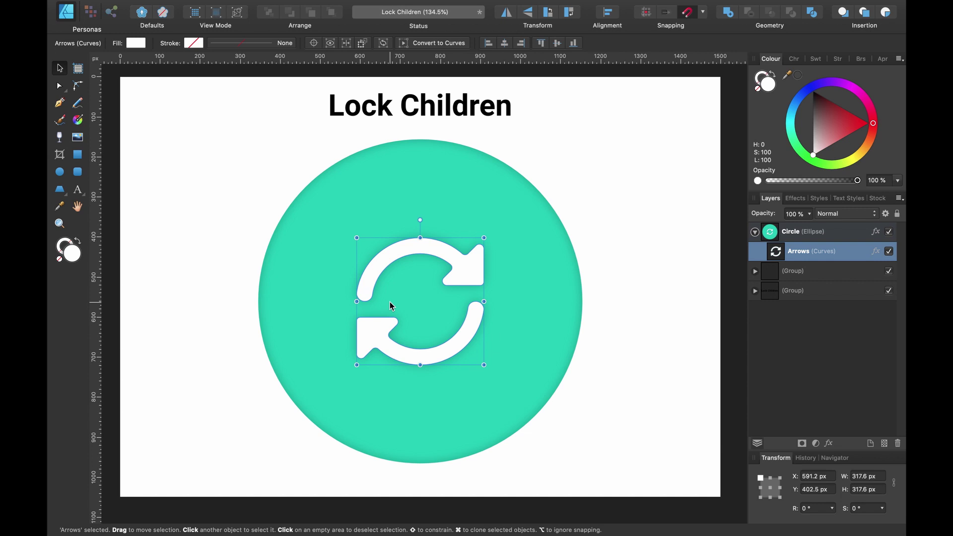
{"action": "left_click", "coordinate": [787, 235]}
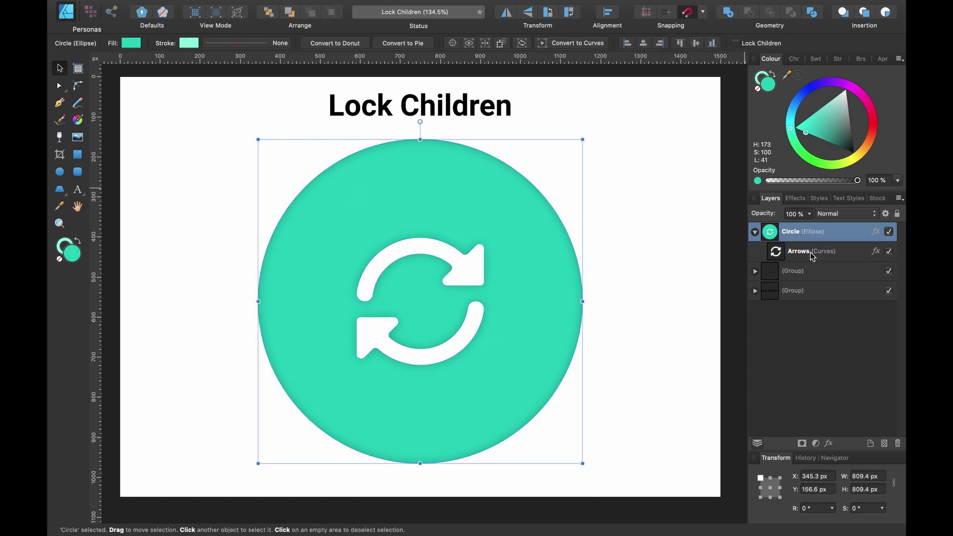
{"action": "left_click_drag", "start_coordinate": [812, 255], "coordinate": [796, 235]}
Rename the circle layer 'Parent' and the arrows layer 'Child'
{"action": "double_click", "coordinate": [796, 234]}
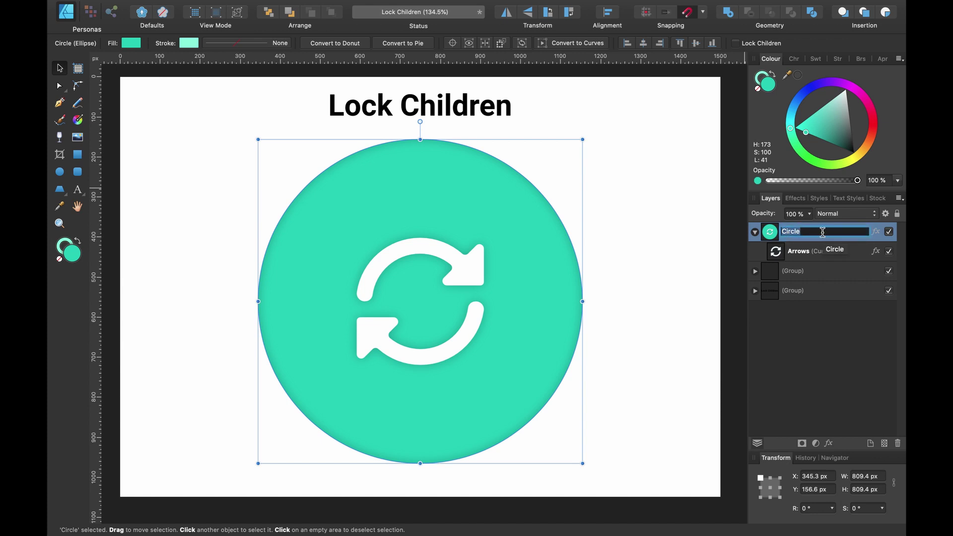
{"action": "type", "text": "Parent"}
{"action": "left_click", "coordinate": [809, 252]}
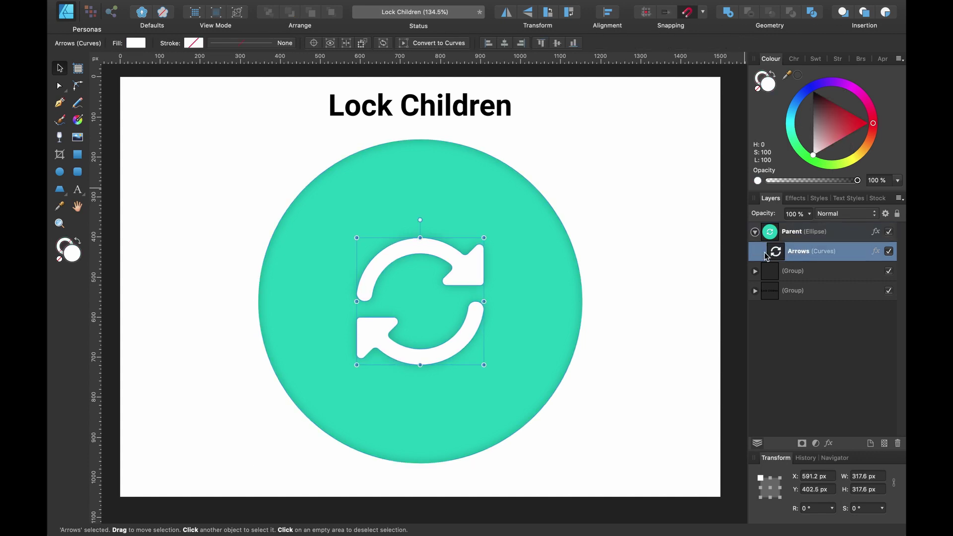
{"action": "double_click", "coordinate": [801, 251]}
{"action": "type", "text": "Child"}
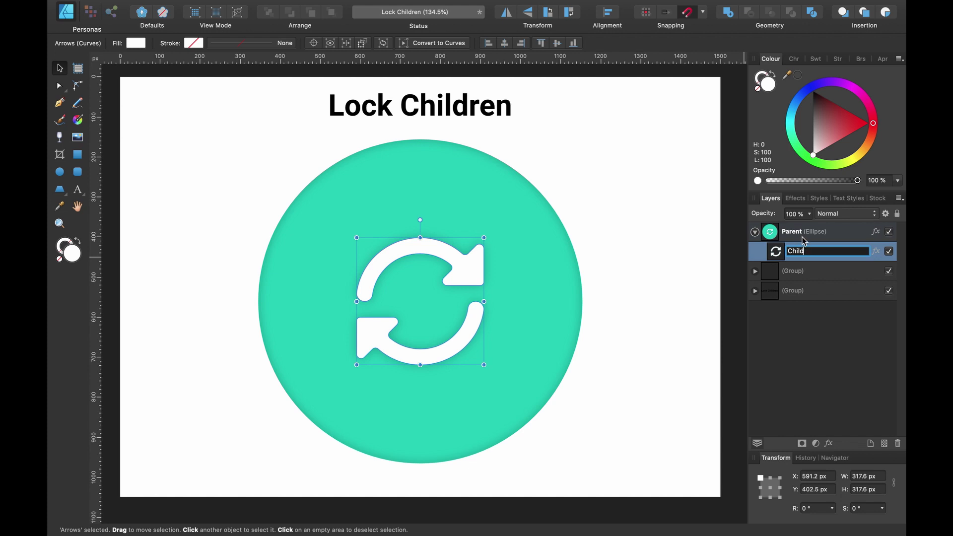
{"action": "left_click", "coordinate": [802, 237]}
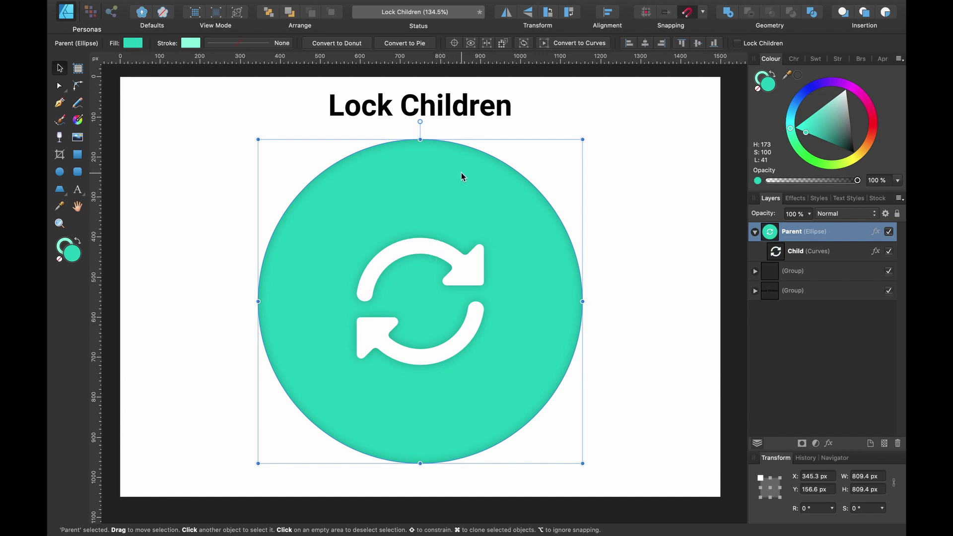
Resize the Parent circle with and then without Lock Children, so the arrows keep their size
{"action": "mouse_move", "coordinate": [583, 140]}
{"action": "left_mouse_down"}
{"action": "mouse_move", "coordinate": [501, 186]}
{"action": "mouse_move", "coordinate": [590, 101]}
{"action": "mouse_move", "coordinate": [519, 170]}
{"action": "mouse_move", "coordinate": [588, 137]}
{"action": "left_mouse_up"}
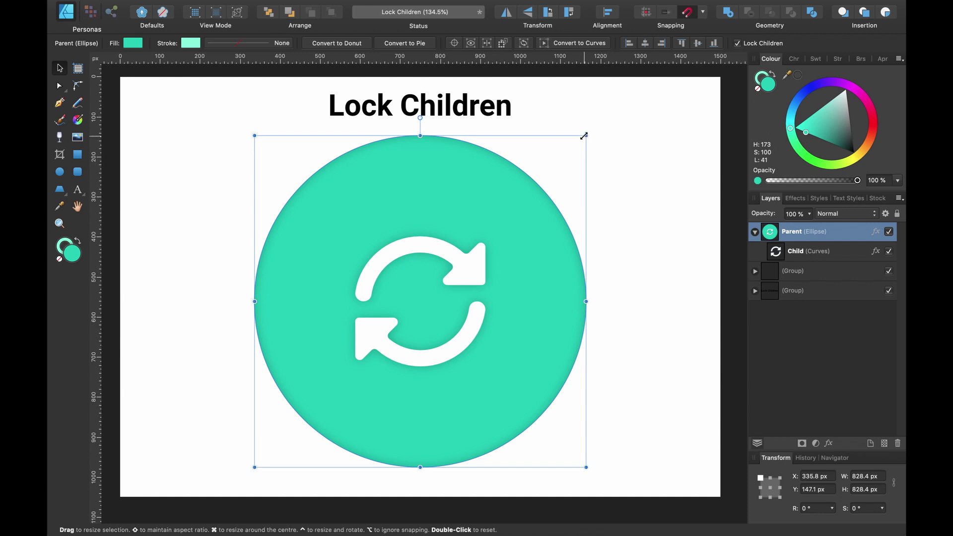
{"action": "mouse_move", "coordinate": [585, 136]}
{"action": "left_mouse_down"}
{"action": "mouse_move", "coordinate": [611, 139]}
{"action": "mouse_move", "coordinate": [559, 170]}
{"action": "mouse_move", "coordinate": [658, 111]}
{"action": "mouse_move", "coordinate": [537, 186]}
{"action": "mouse_move", "coordinate": [660, 117]}
{"action": "mouse_move", "coordinate": [536, 187]}
{"action": "left_mouse_up"}
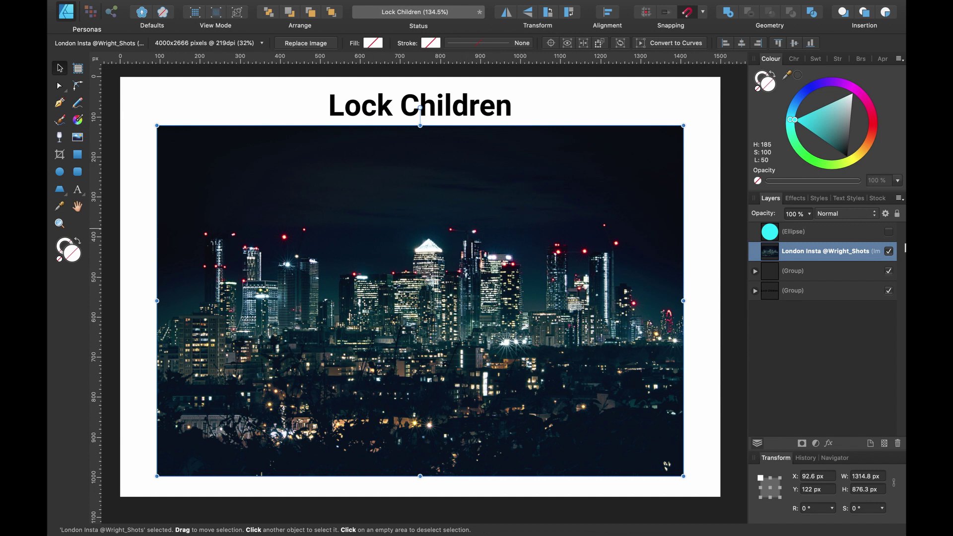
Show the Ellipse, clip the night city photo inside it, and resize the circle mask
{"action": "left_click", "coordinate": [889, 232]}
{"action": "left_click", "coordinate": [852, 234]}
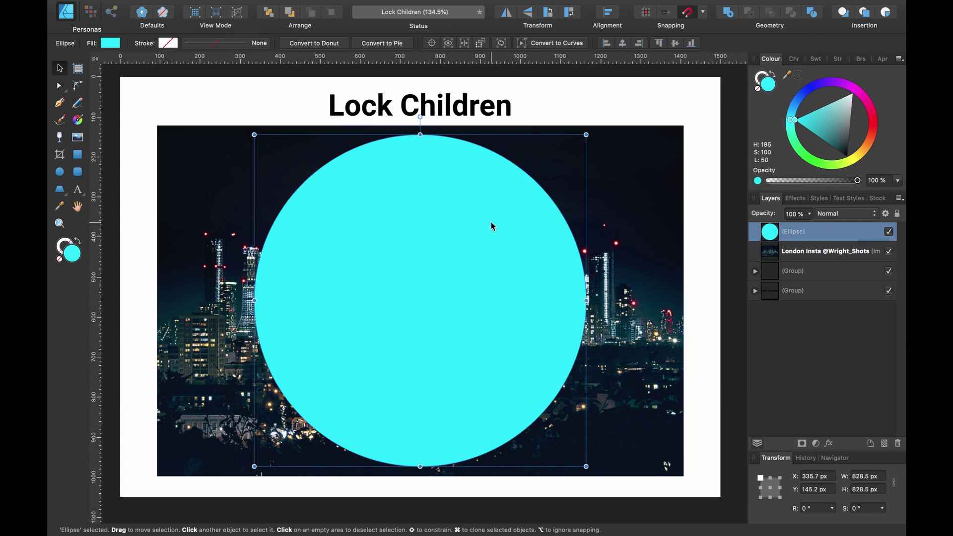
{"action": "left_click", "coordinate": [790, 252]}
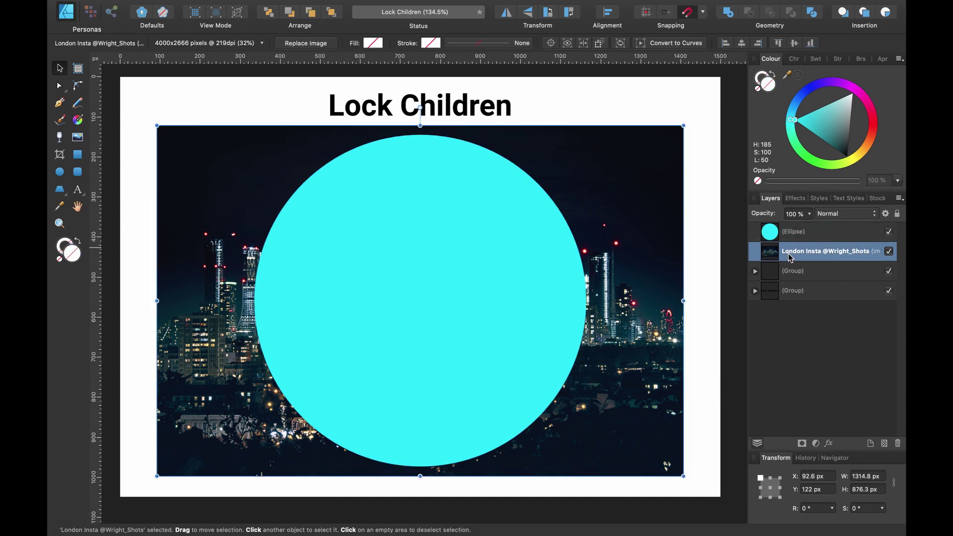
{"action": "left_click_drag", "start_coordinate": [790, 251], "coordinate": [803, 244]}
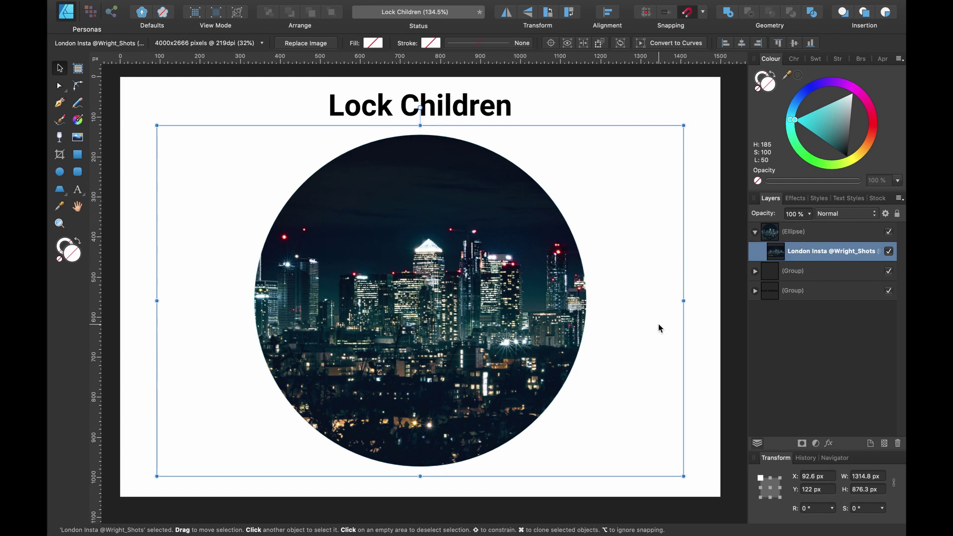
{"action": "left_click", "coordinate": [806, 233]}
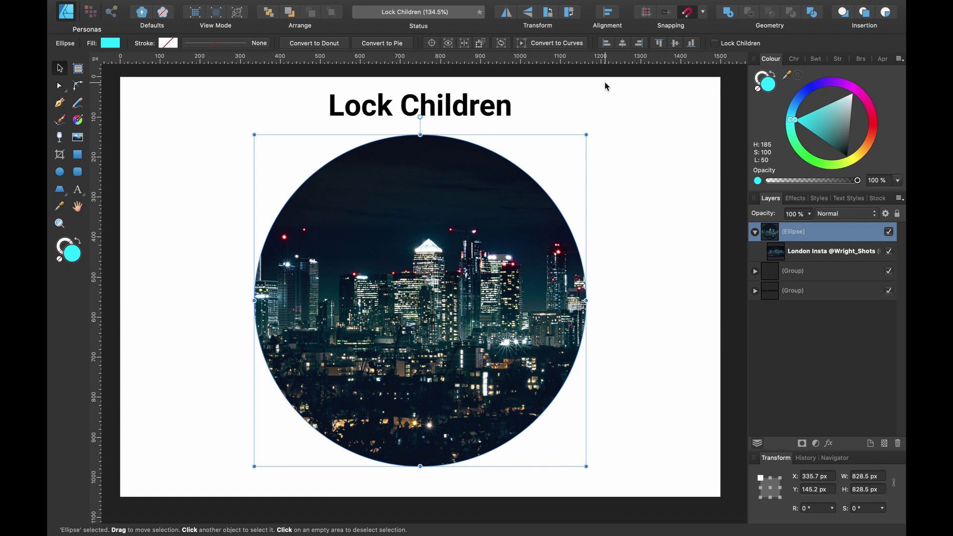
{"action": "mouse_move", "coordinate": [586, 134]}
{"action": "left_mouse_down"}
{"action": "mouse_move", "coordinate": [661, 97]}
{"action": "mouse_move", "coordinate": [464, 204]}
{"action": "mouse_move", "coordinate": [604, 132]}
{"action": "mouse_move", "coordinate": [573, 149]}
{"action": "mouse_move", "coordinate": [605, 142]}
{"action": "left_mouse_up"}
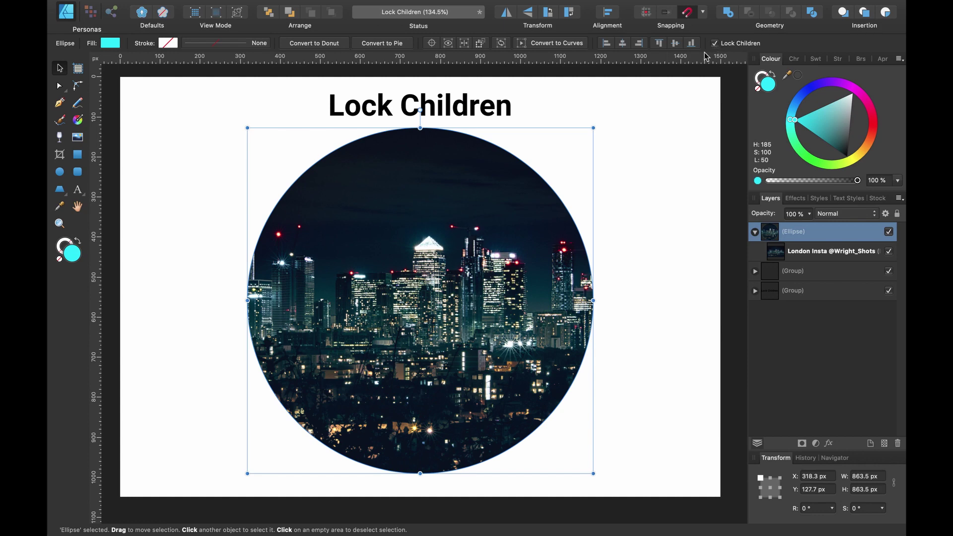
Shrink the circle mask to 776 px and move it over the photo
{"action": "mouse_move", "coordinate": [591, 131]}
{"action": "left_mouse_down"}
{"action": "mouse_move", "coordinate": [562, 175]}
{"action": "mouse_move", "coordinate": [598, 174]}
{"action": "left_mouse_up"}
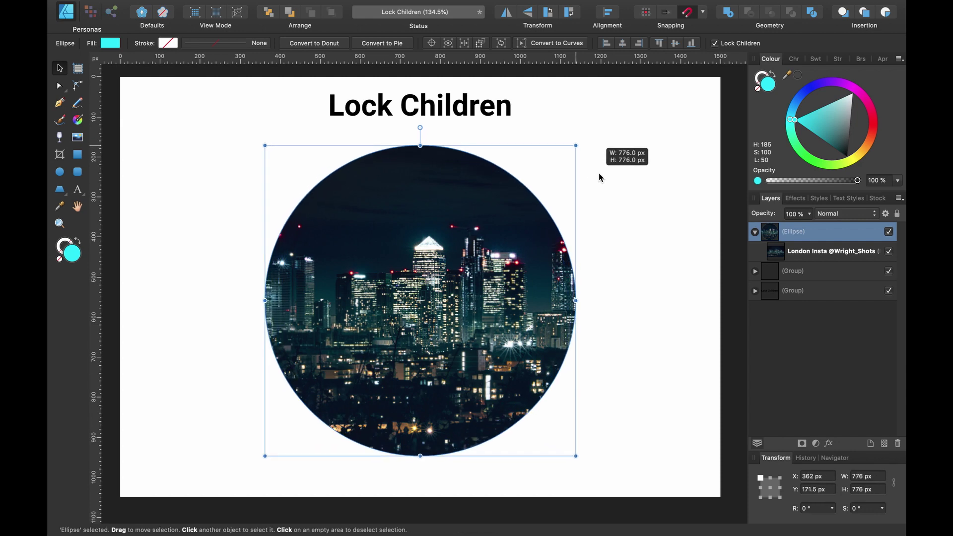
{"action": "mouse_move", "coordinate": [470, 233]}
{"action": "left_mouse_down"}
{"action": "mouse_move", "coordinate": [575, 231]}
{"action": "mouse_move", "coordinate": [348, 249]}
{"action": "mouse_move", "coordinate": [590, 244]}
{"action": "mouse_move", "coordinate": [348, 248]}
{"action": "mouse_move", "coordinate": [539, 250]}
{"action": "mouse_move", "coordinate": [477, 246]}
{"action": "left_mouse_up"}
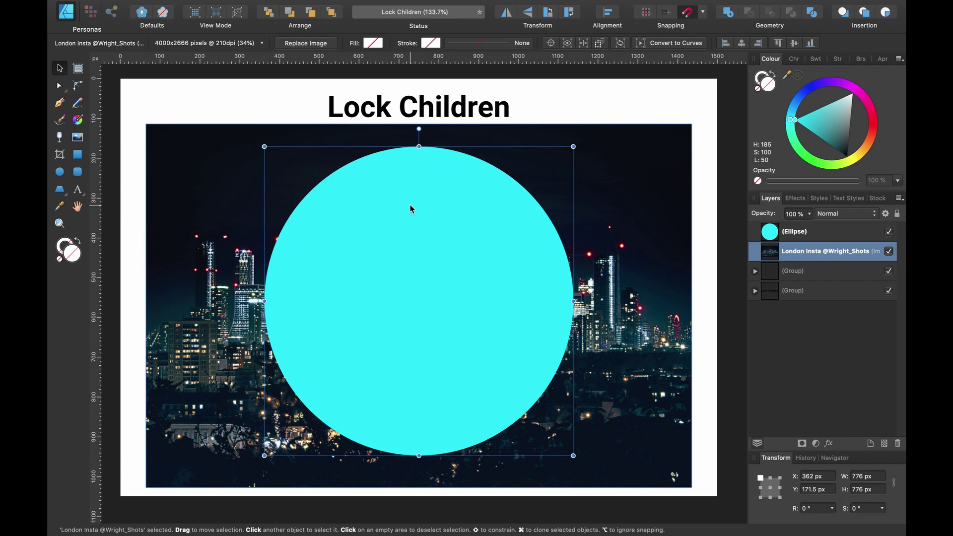
Nest the Ellipse inside the London Insta photo layer and move the photo with its mask
{"action": "left_click", "coordinate": [794, 237]}
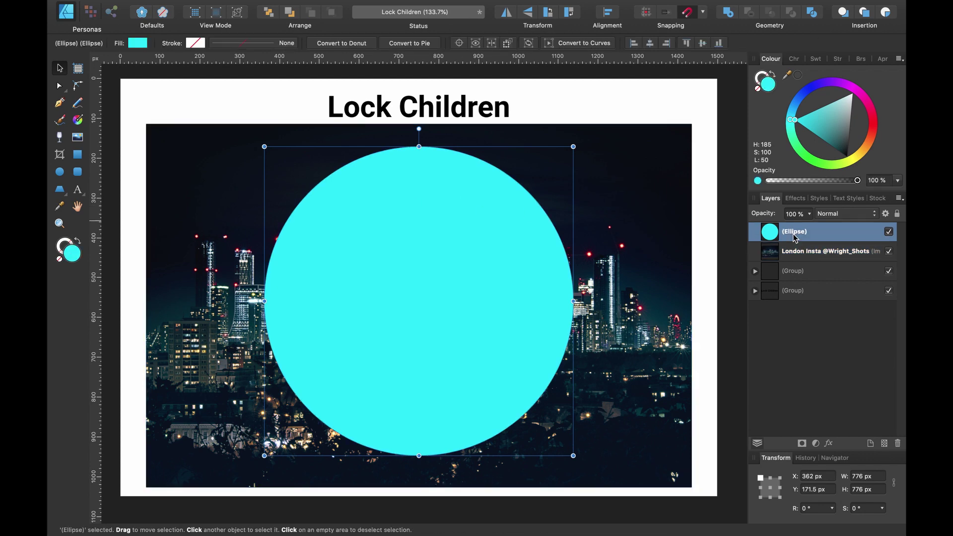
{"action": "left_click_drag", "start_coordinate": [794, 237], "coordinate": [779, 252]}
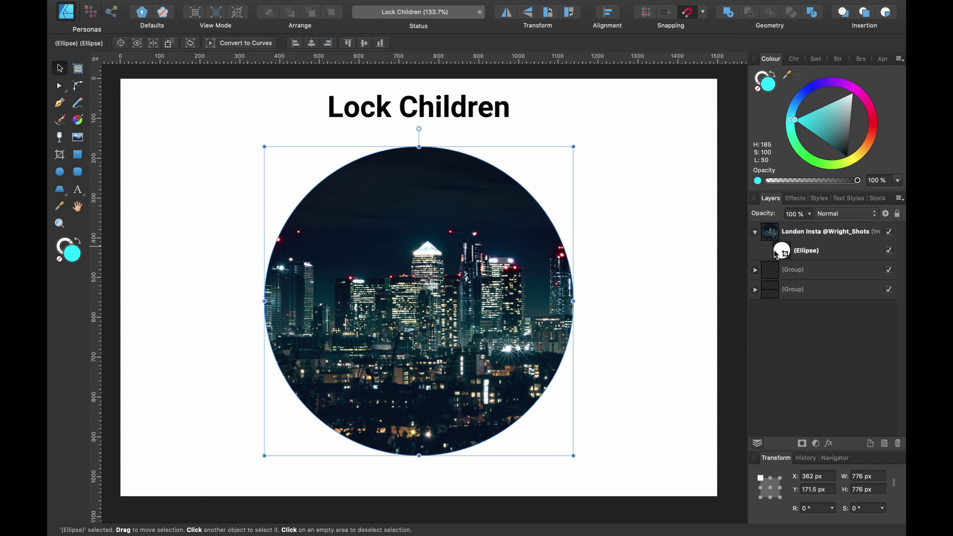
{"action": "left_click", "coordinate": [821, 251]}
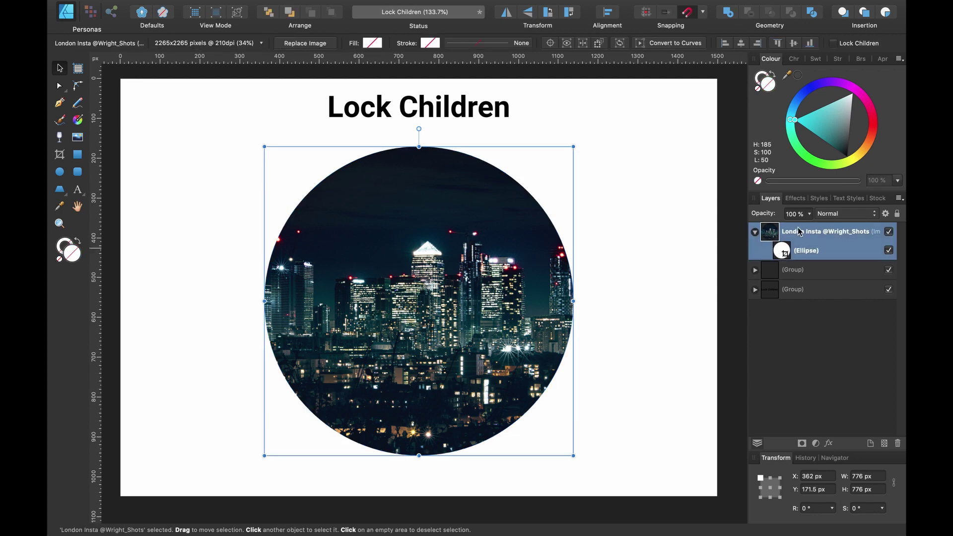
{"action": "mouse_move", "coordinate": [378, 256]}
{"action": "left_mouse_down"}
{"action": "mouse_move", "coordinate": [392, 266]}
{"action": "mouse_move", "coordinate": [424, 253]}
{"action": "left_mouse_up"}
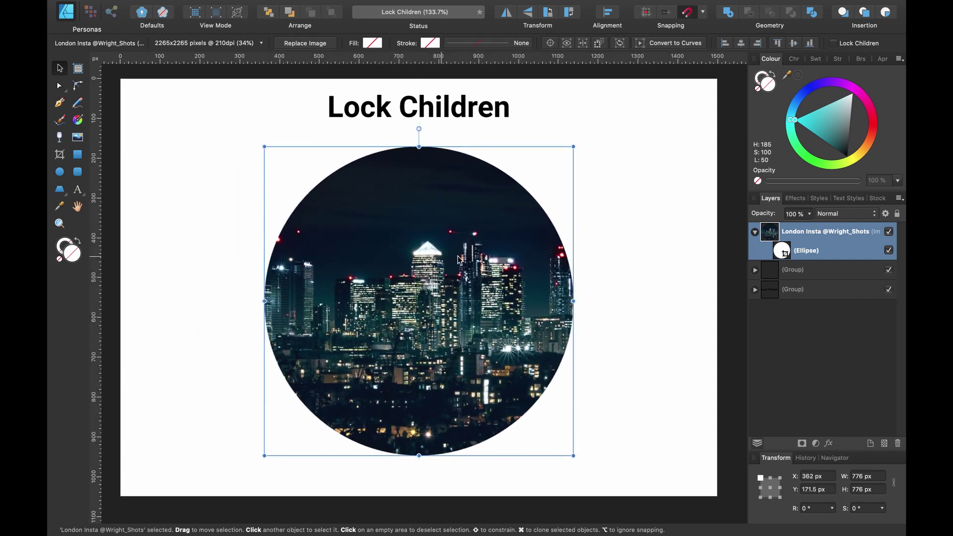
Slide the circle mask sideways over the photo, then reselect the photo layer
{"action": "left_click", "coordinate": [777, 254]}
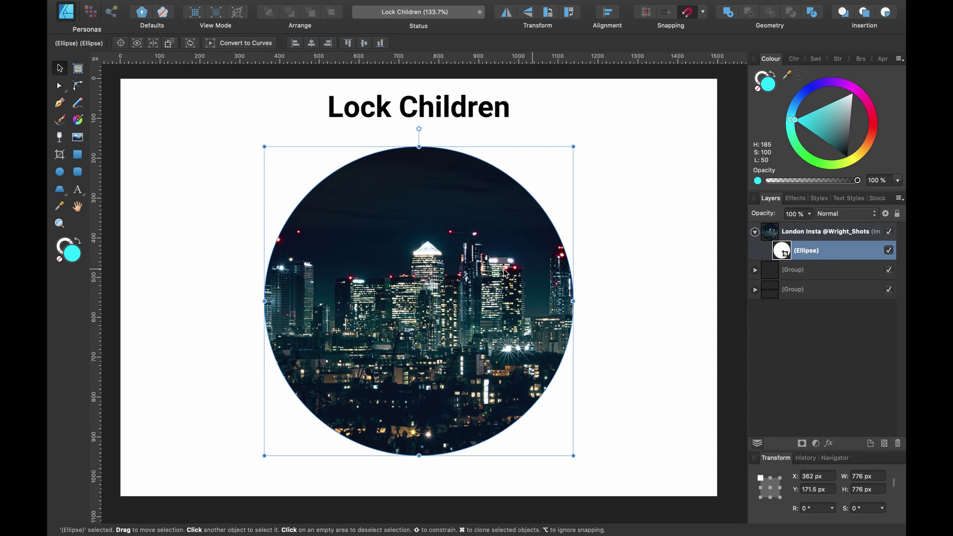
{"action": "mouse_move", "coordinate": [489, 272]}
{"action": "left_mouse_down"}
{"action": "mouse_move", "coordinate": [313, 273]}
{"action": "mouse_move", "coordinate": [505, 273]}
{"action": "left_mouse_up"}
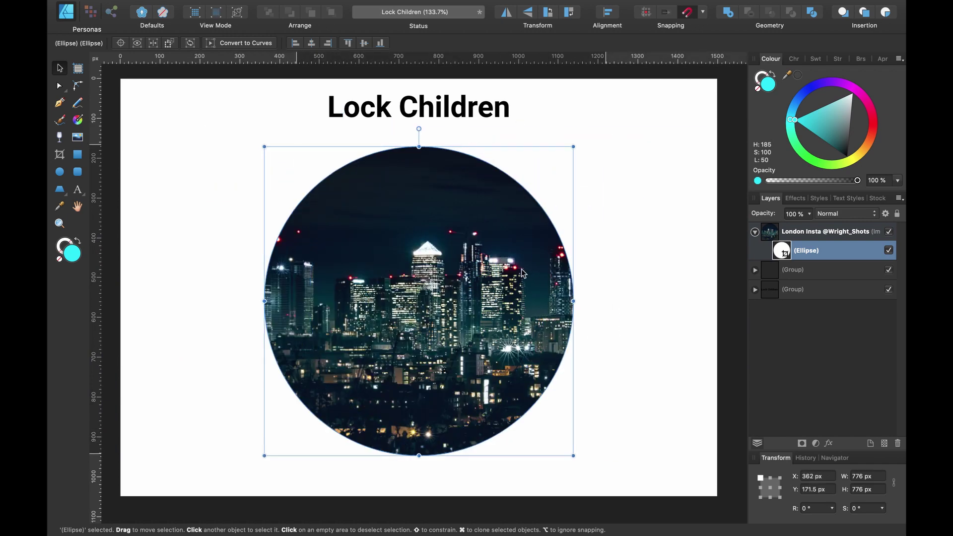
{"action": "left_click", "coordinate": [562, 205]}
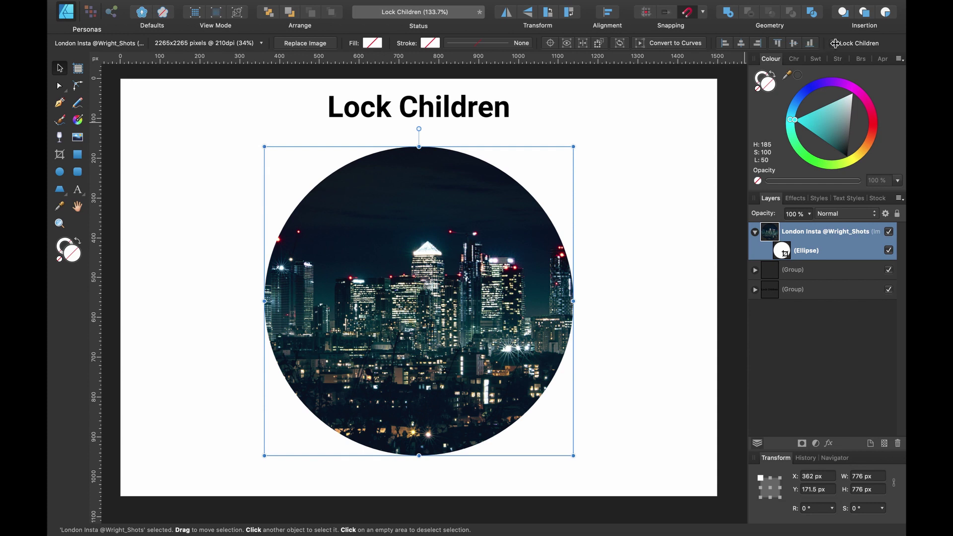
Enable Lock Children on the photo and drag it behind the fixed circle
{"action": "left_click", "coordinate": [835, 43]}
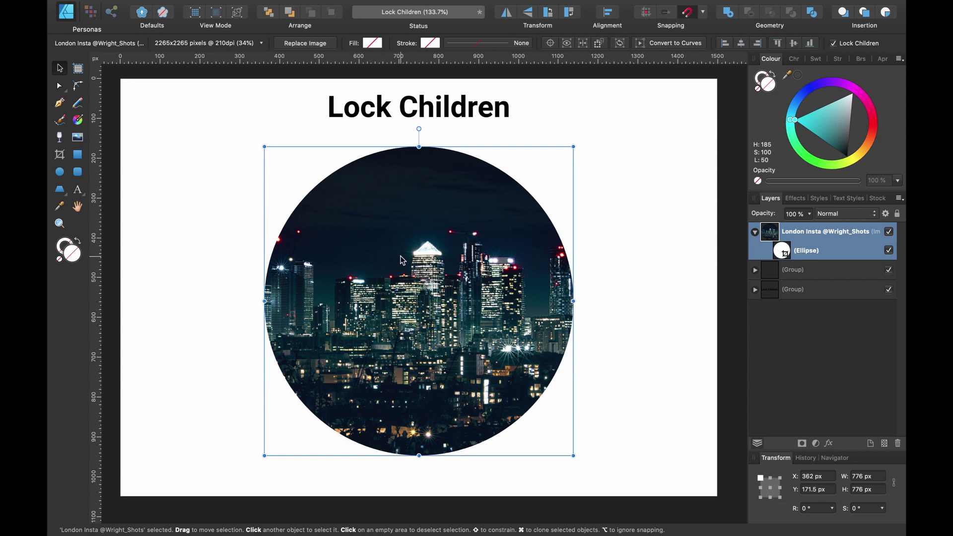
{"action": "mouse_move", "coordinate": [400, 255]}
{"action": "left_mouse_down"}
{"action": "mouse_move", "coordinate": [354, 256]}
{"action": "mouse_move", "coordinate": [481, 257]}
{"action": "mouse_move", "coordinate": [323, 252]}
{"action": "mouse_move", "coordinate": [415, 255]}
{"action": "mouse_move", "coordinate": [361, 256]}
{"action": "mouse_move", "coordinate": [401, 256]}
{"action": "left_mouse_up"}
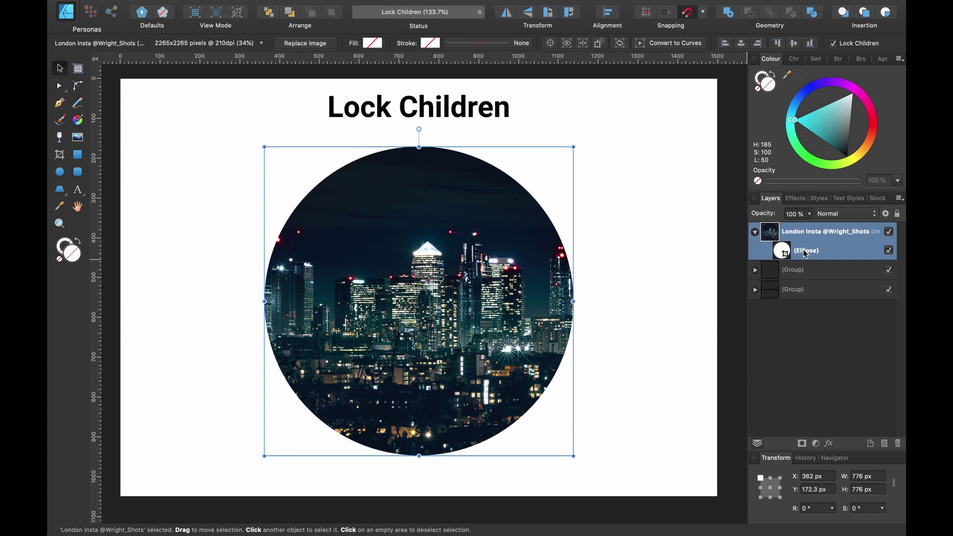
Rename the Ellipse mask 'Child' and begin renaming the photo layer 'Parent'
{"action": "double_click", "coordinate": [806, 251]}
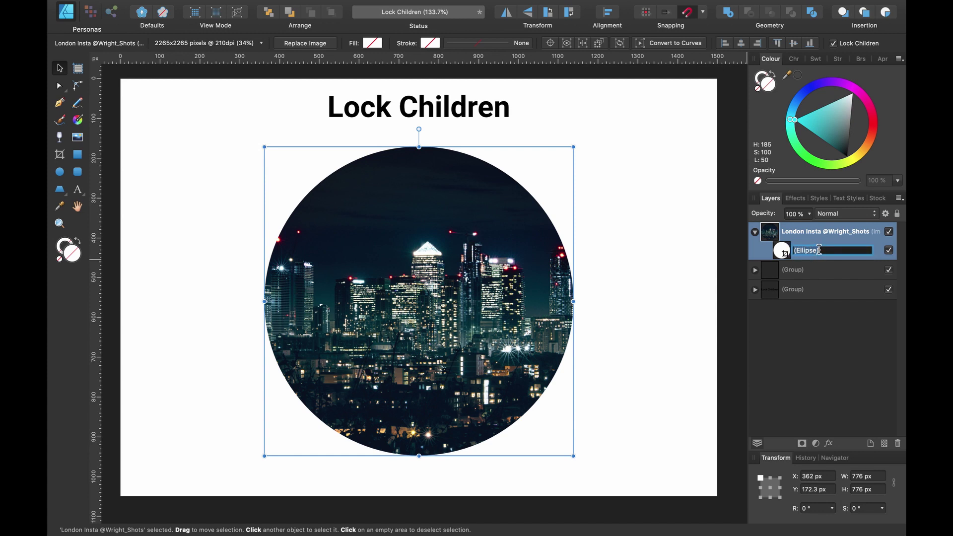
{"action": "type", "text": "Child"}
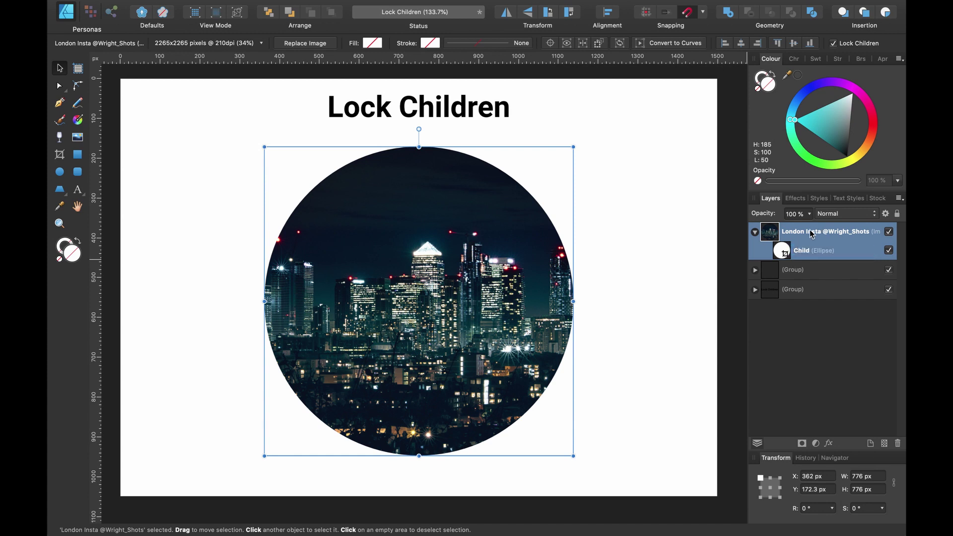
{"action": "double_click", "coordinate": [826, 237]}
{"action": "type", "text": "Parent"}
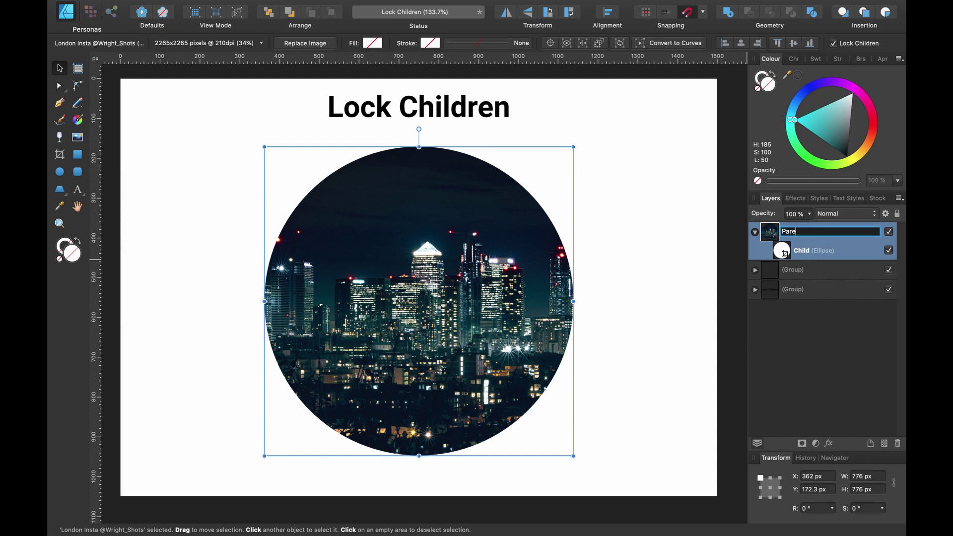